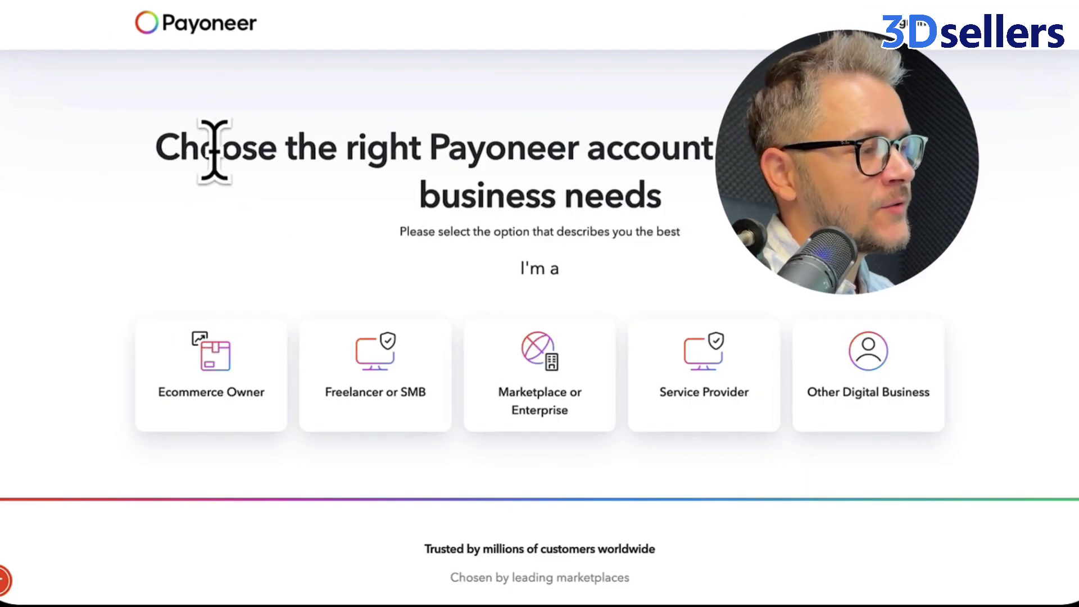
Step: Pick Ecommerce Owner for getting paid and making payments globally, choose a monthly volume, and register
{"action": "left_click_drag", "start_coordinate": [201, 140], "coordinate": [429, 163]}
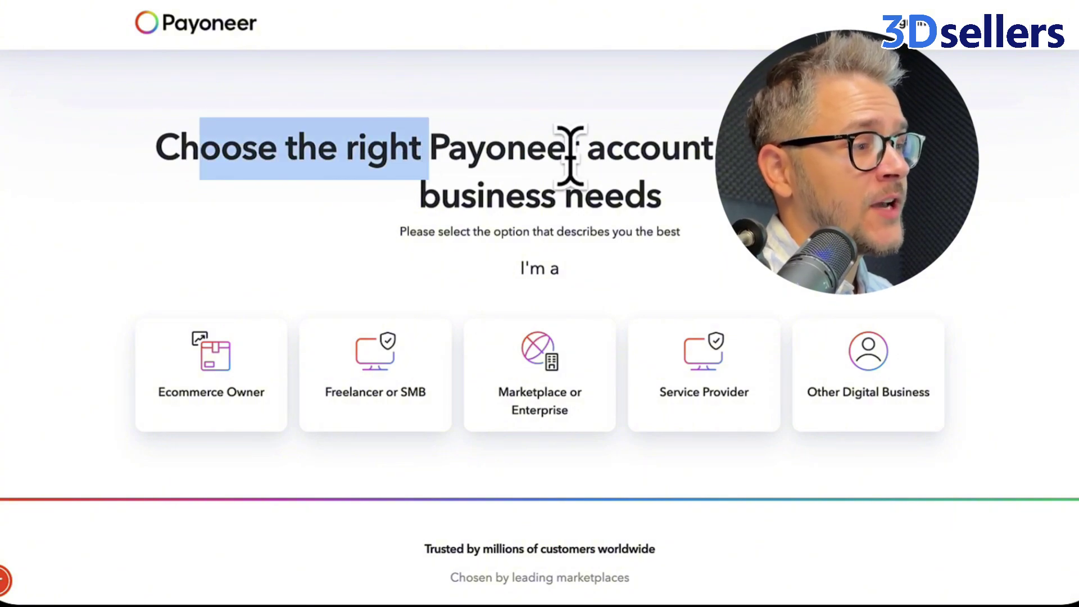
{"action": "left_click", "coordinate": [217, 365]}
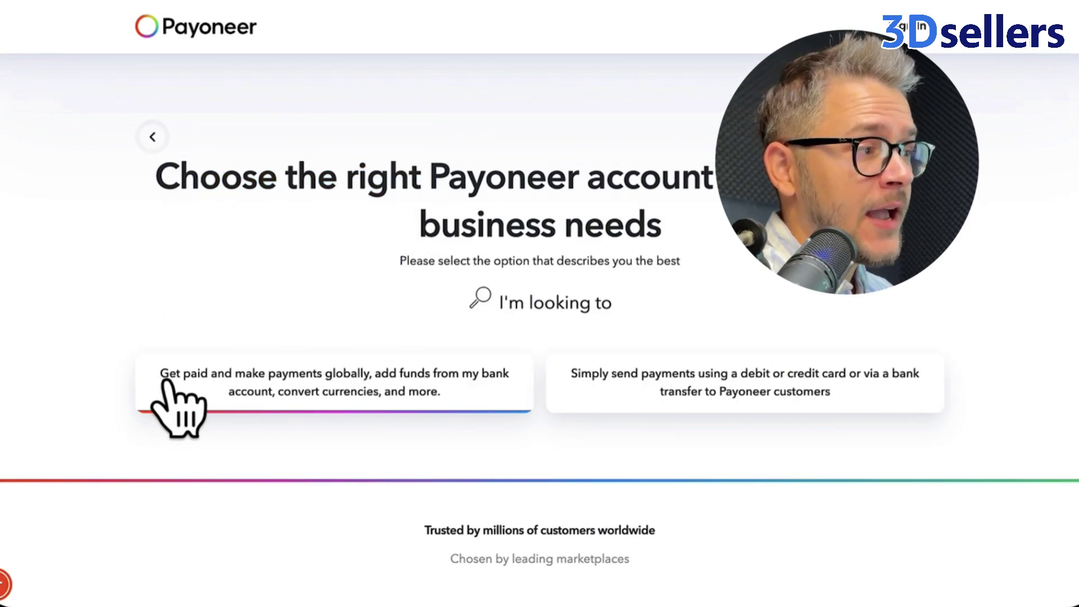
{"action": "left_click", "coordinate": [332, 385]}
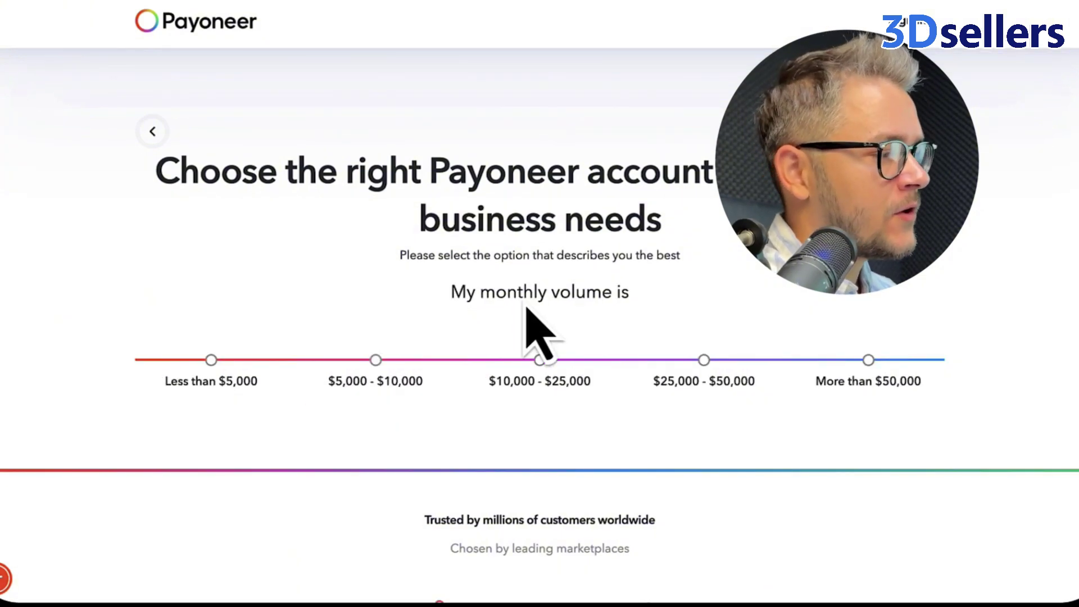
{"action": "left_click", "coordinate": [388, 361]}
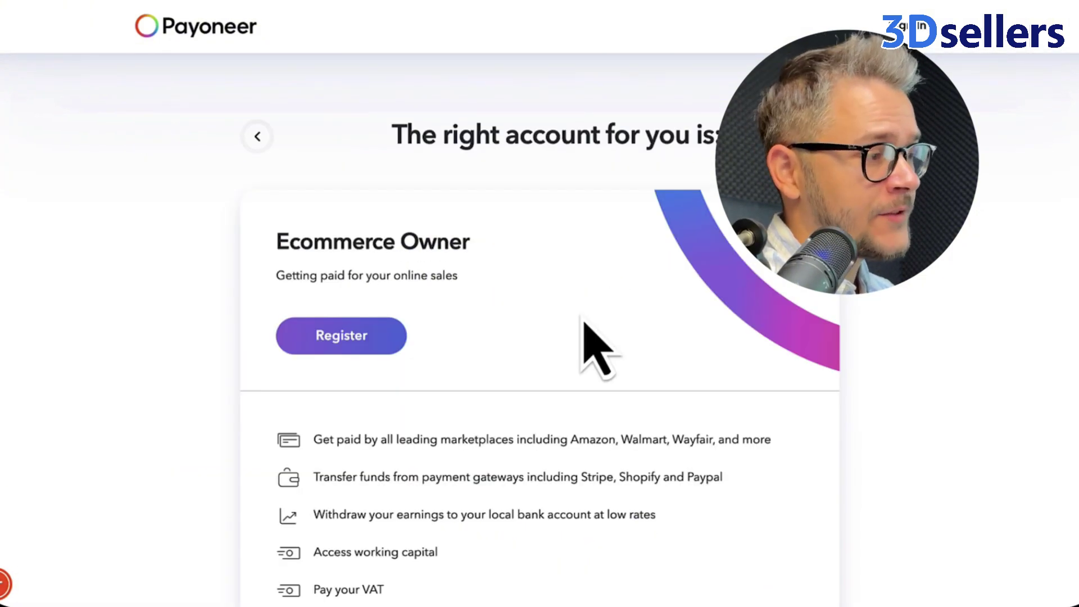
{"action": "left_click", "coordinate": [348, 342]}
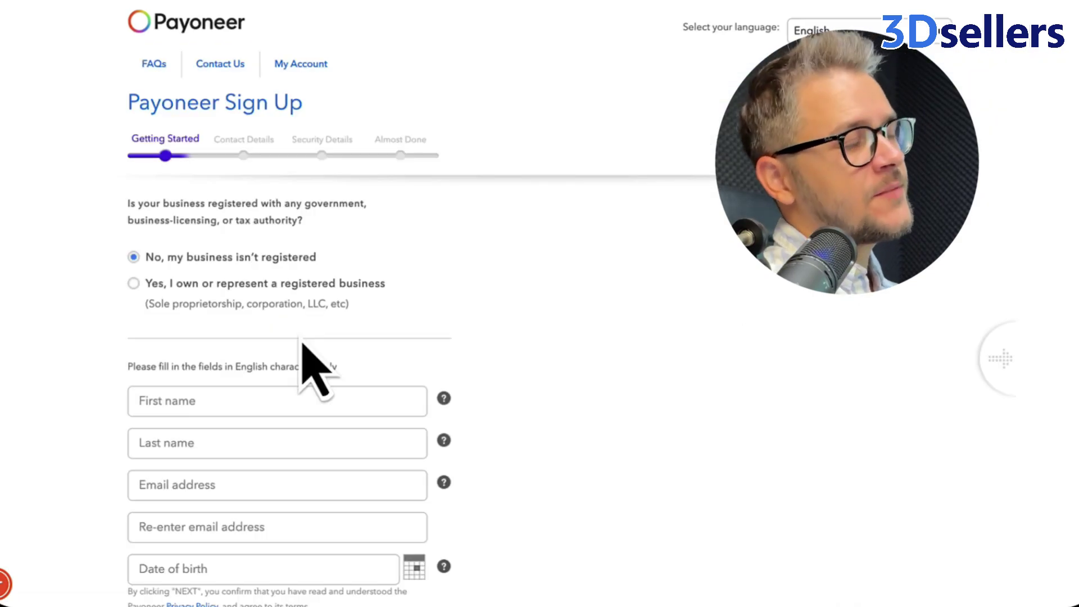
Step: Submit the filled-in Getting Started personal details and continue the sign-up
{"action": "scroll", "coordinate": [258, 365], "scroll_direction": "down", "scroll_amount": 2}
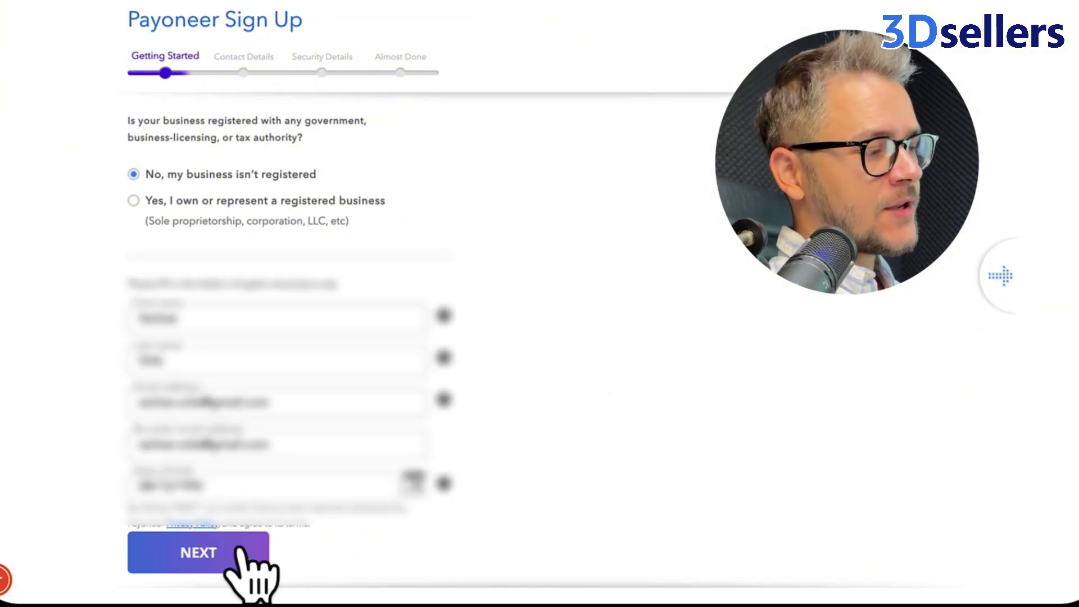
{"action": "left_click", "coordinate": [224, 554]}
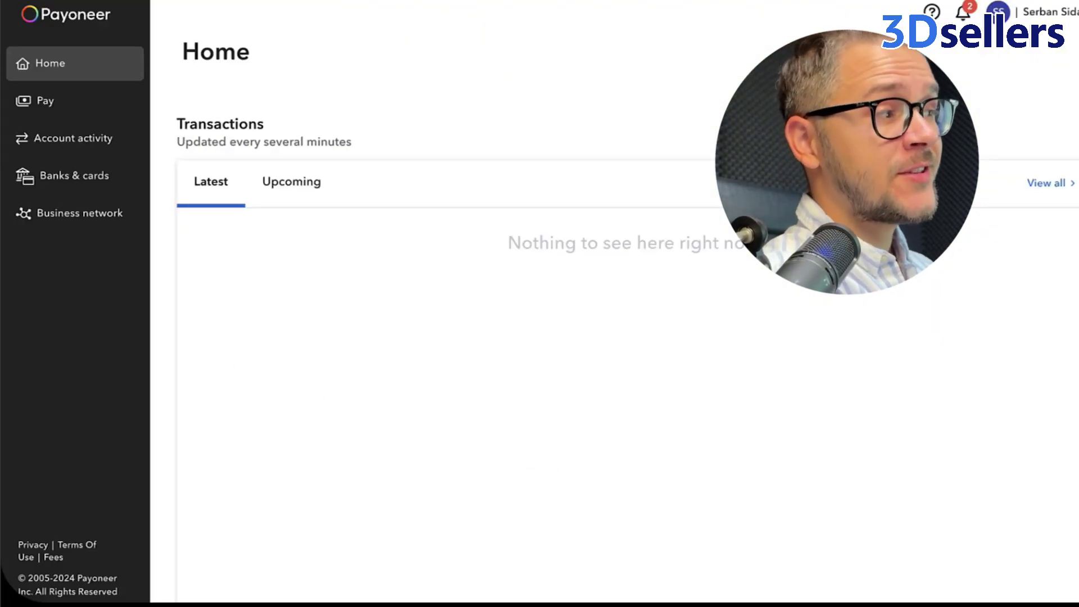
{"action": "mouse_move", "coordinate": [943, 589]}
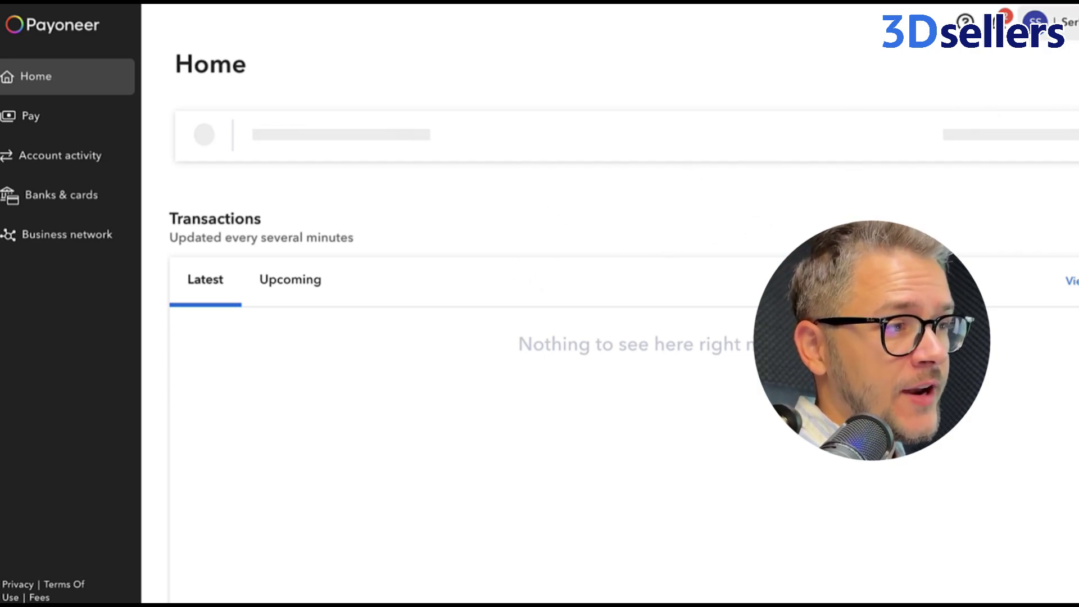
Step: In account Settings, check the Verification Center shows no open requirements, then view its History
{"action": "left_click", "coordinate": [1035, 22]}
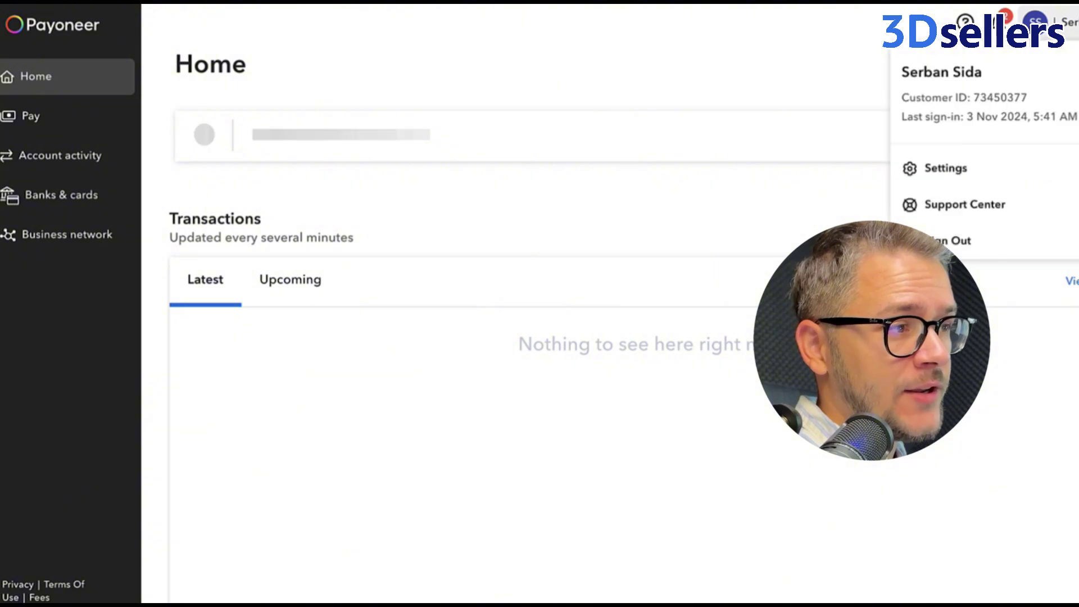
{"action": "left_click", "coordinate": [961, 180]}
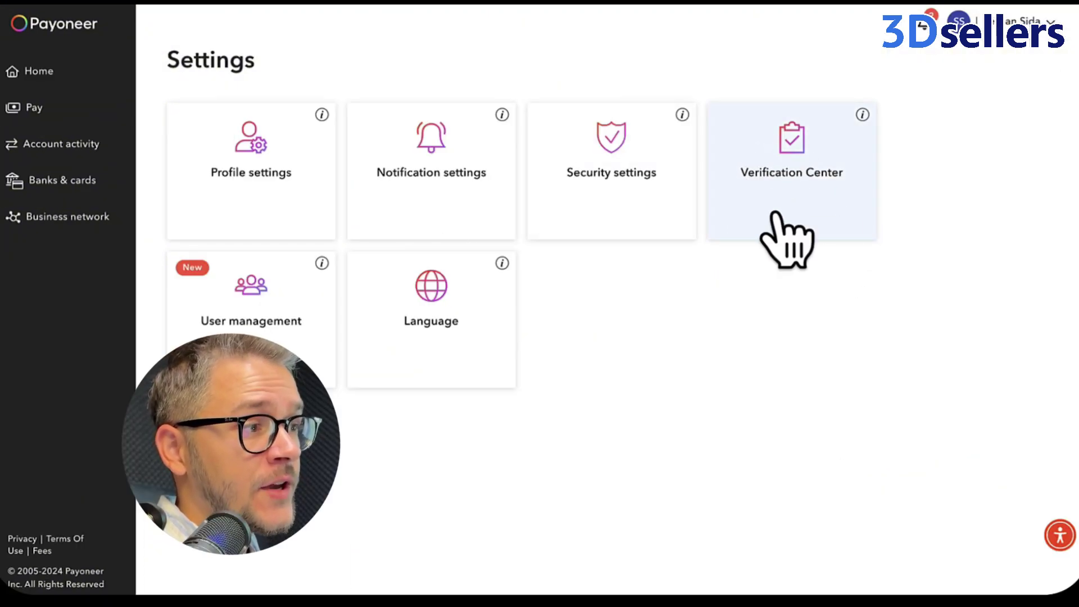
{"action": "left_click", "coordinate": [809, 177]}
{"action": "left_click_drag", "start_coordinate": [534, 344], "coordinate": [759, 381]}
{"action": "left_click", "coordinate": [759, 381]}
{"action": "left_click", "coordinate": [309, 113]}
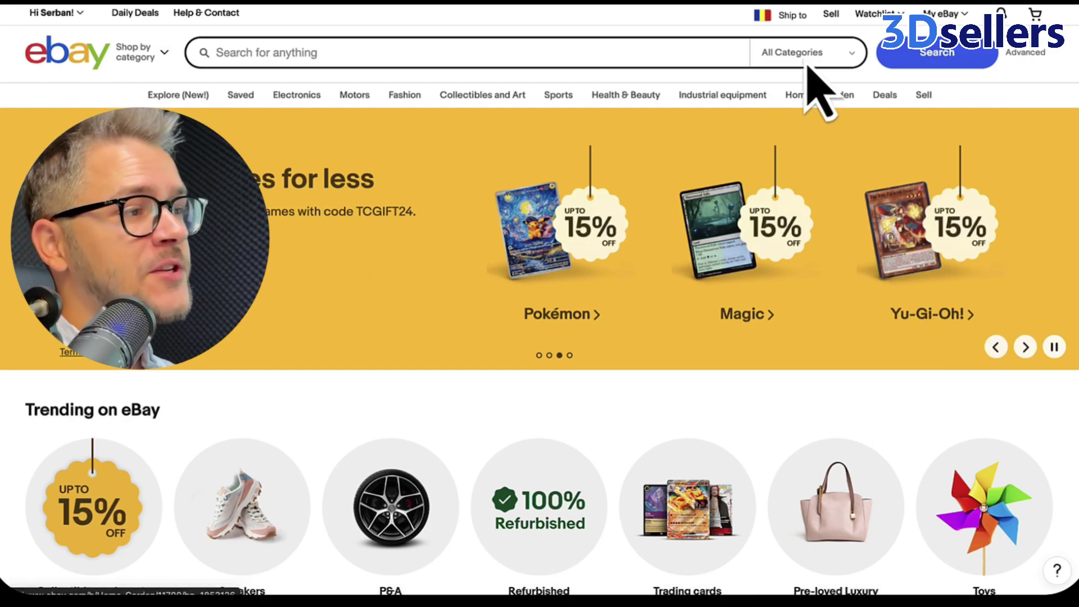
Step: From Sell, start a new listing and search the catalog for 't shirt men'
{"action": "left_click", "coordinate": [836, 25]}
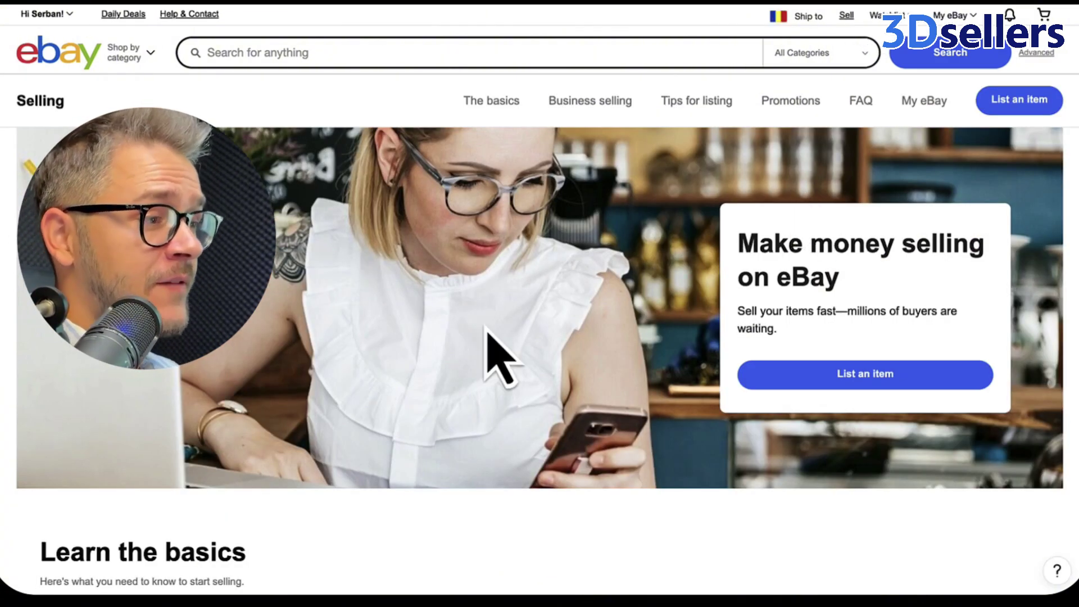
{"action": "left_click", "coordinate": [868, 382]}
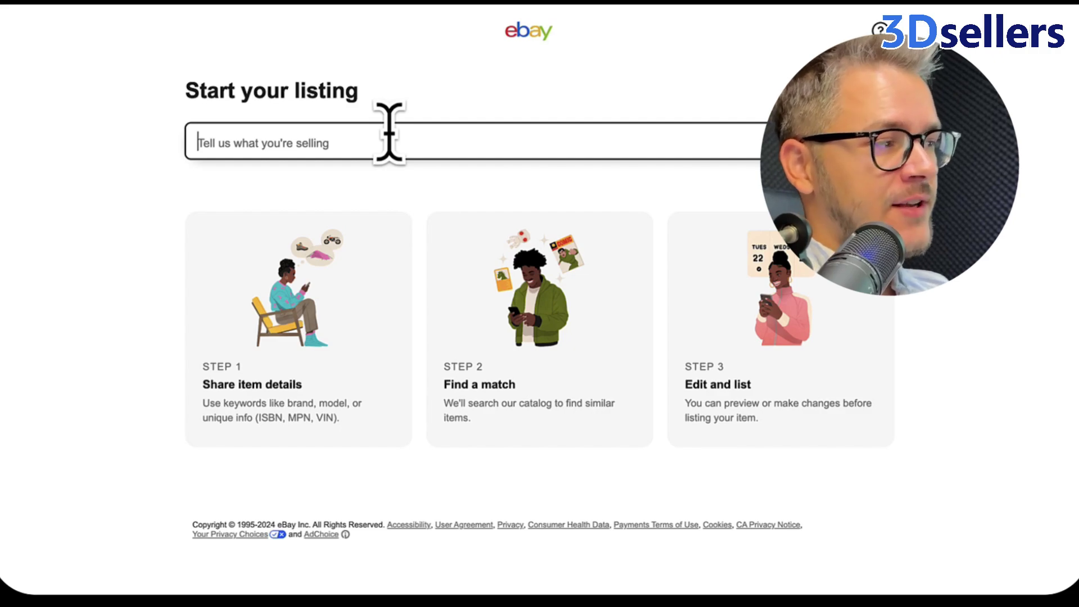
{"action": "type", "text": "t shirt"}
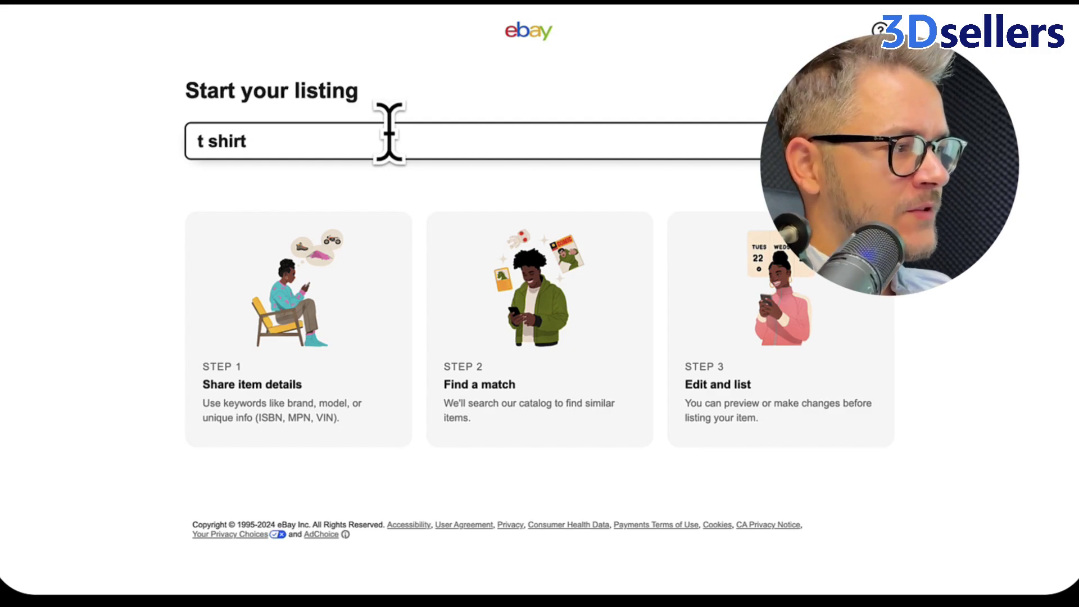
{"action": "left_click", "coordinate": [304, 240]}
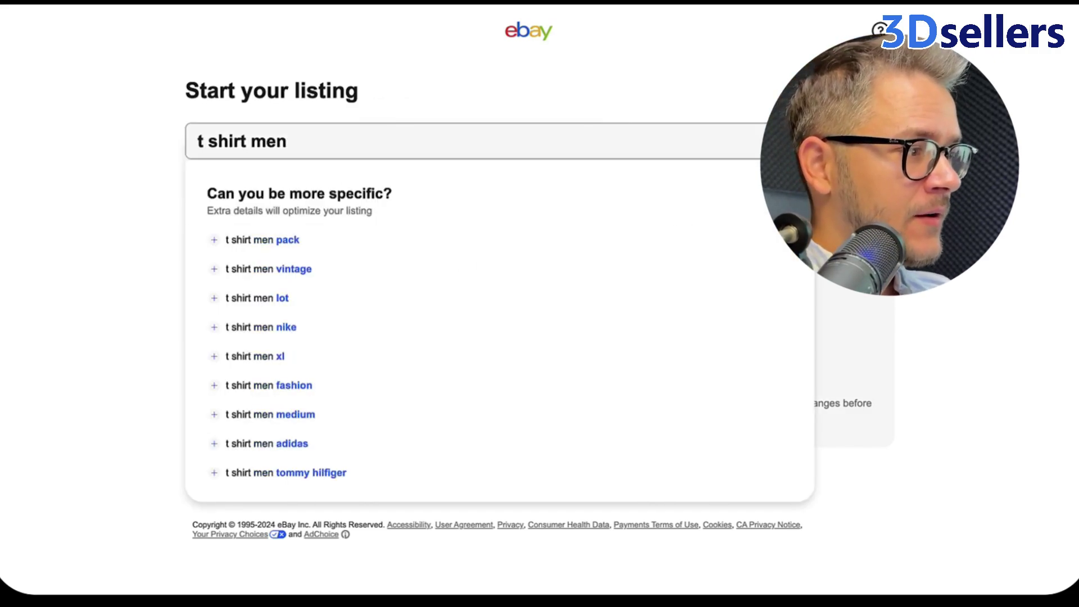
{"action": "key", "text": "Return"}
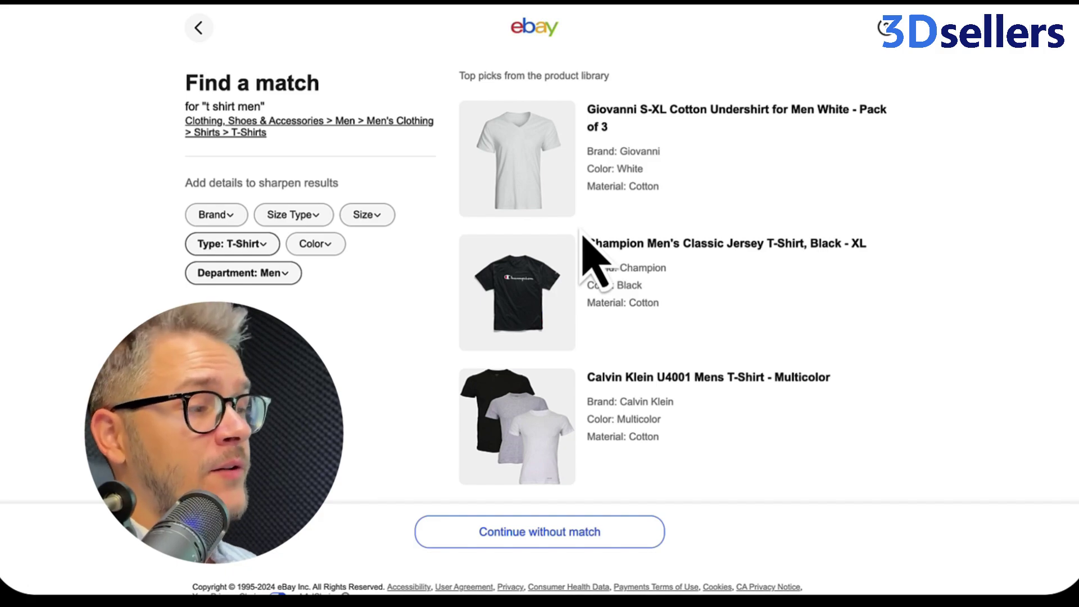
Step: Skip the catalog match, set condition to New with tags, and confirm the seller contact details
{"action": "left_click", "coordinate": [535, 537]}
{"action": "left_click", "coordinate": [342, 122]}
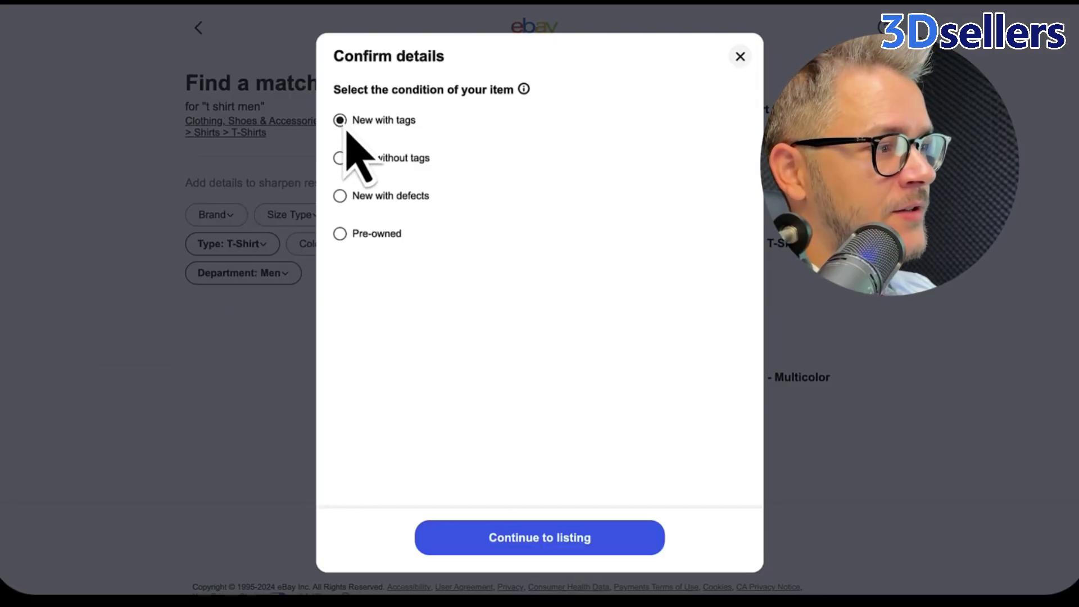
{"action": "left_click", "coordinate": [616, 536]}
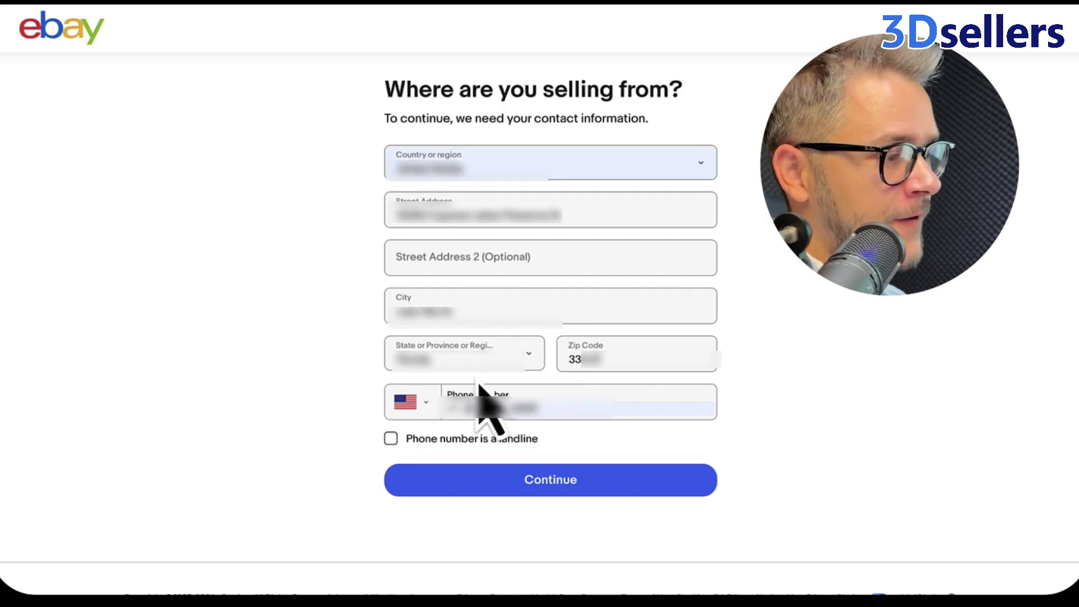
{"action": "left_click", "coordinate": [559, 481]}
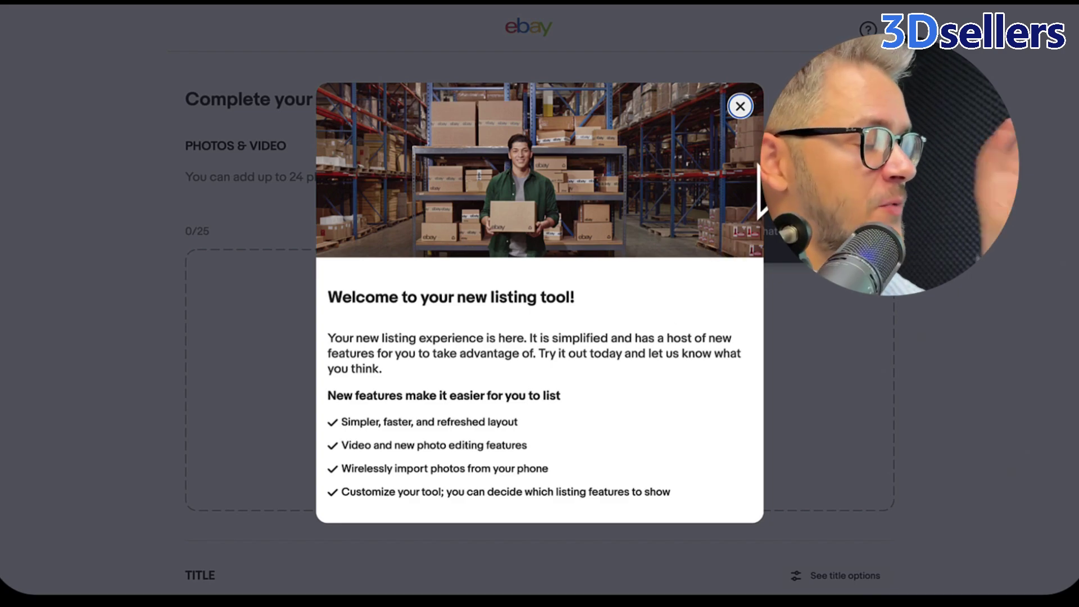
Step: Dismiss the welcome message, preview the T-shirt listing, and publish it with List it
{"action": "left_click", "coordinate": [741, 107]}
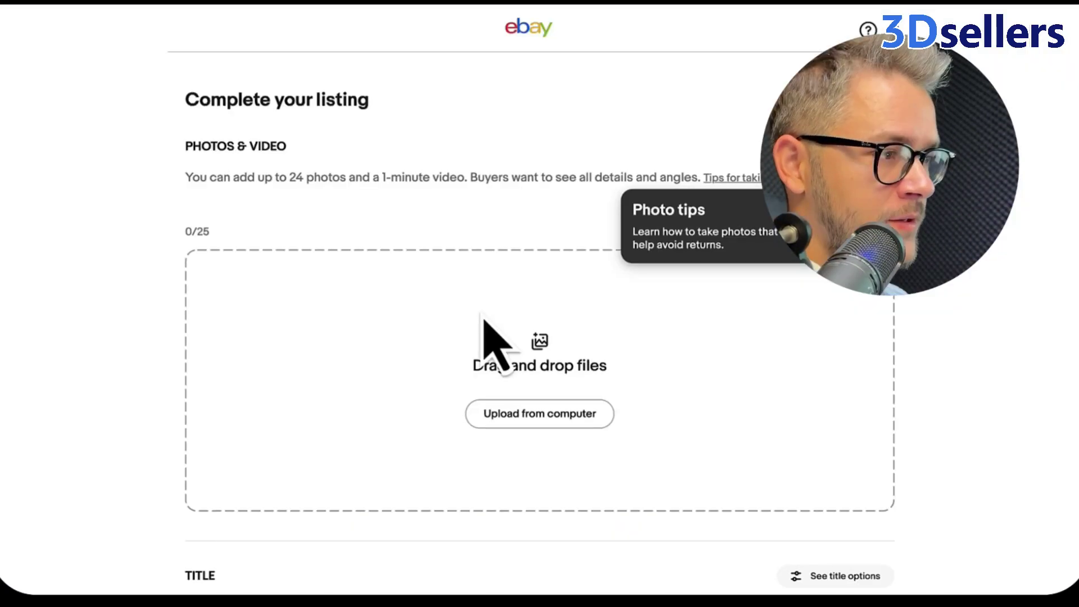
{"action": "scroll", "coordinate": [489, 337], "scroll_direction": "down", "scroll_amount": 20}
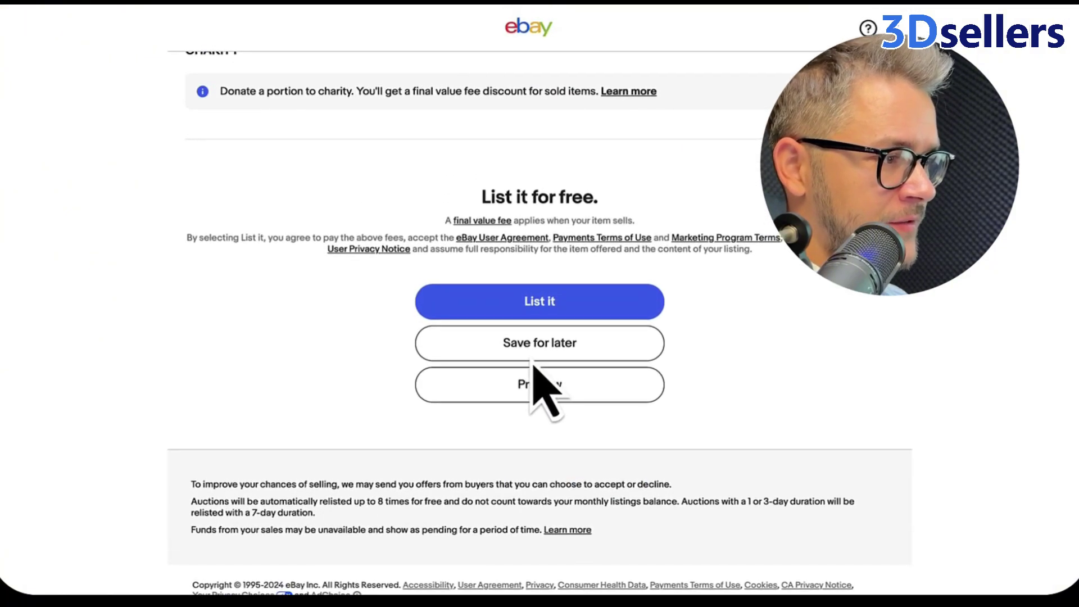
{"action": "left_click", "coordinate": [520, 371]}
{"action": "scroll", "coordinate": [703, 332], "scroll_direction": "down", "scroll_amount": 5}
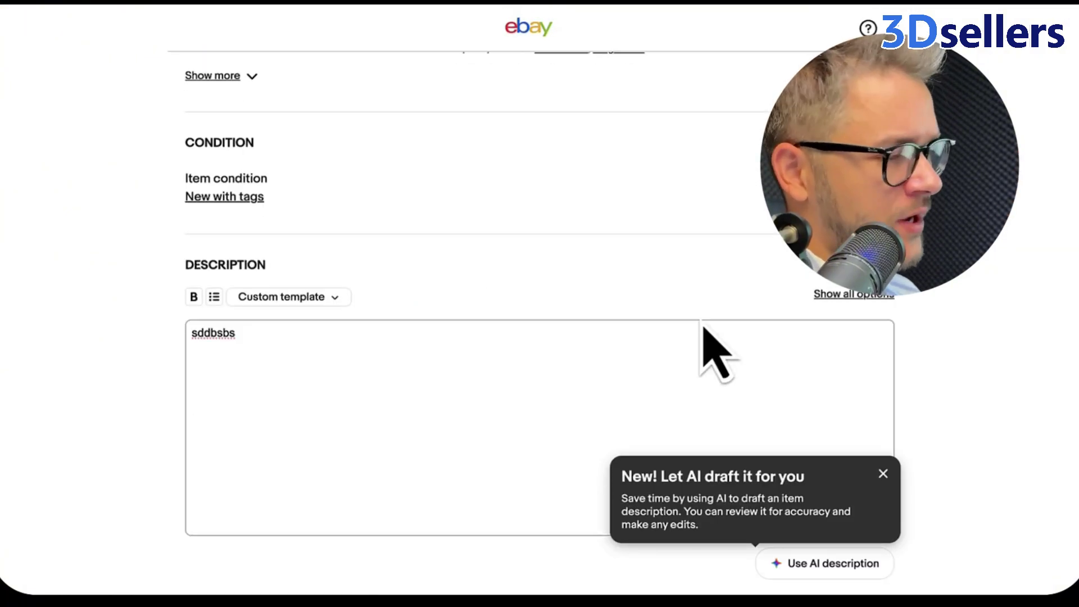
{"action": "scroll", "coordinate": [711, 338], "scroll_direction": "down", "scroll_amount": 20}
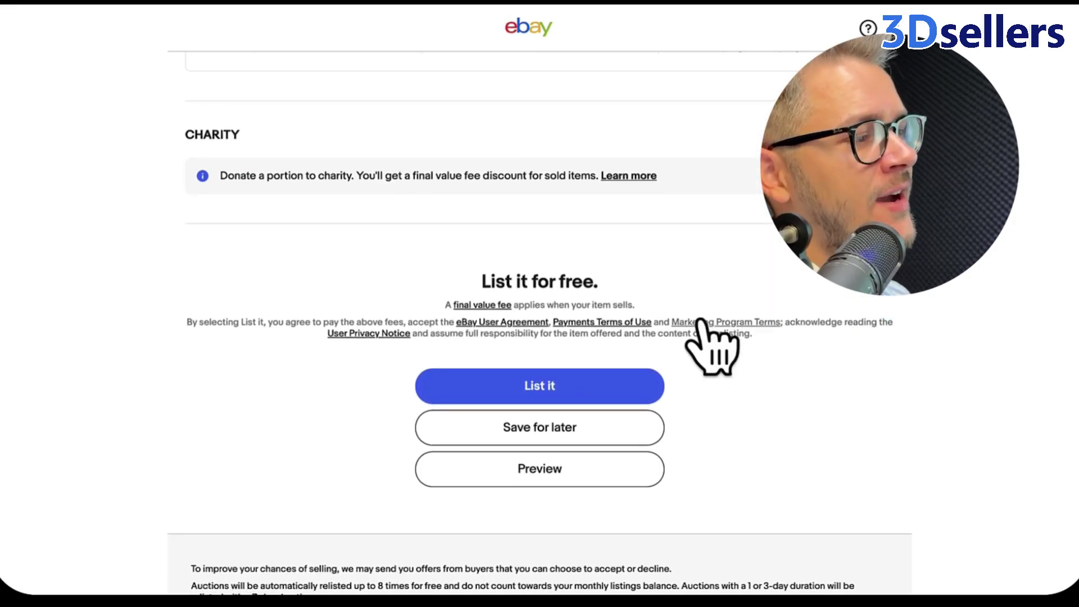
{"action": "left_click", "coordinate": [562, 399]}
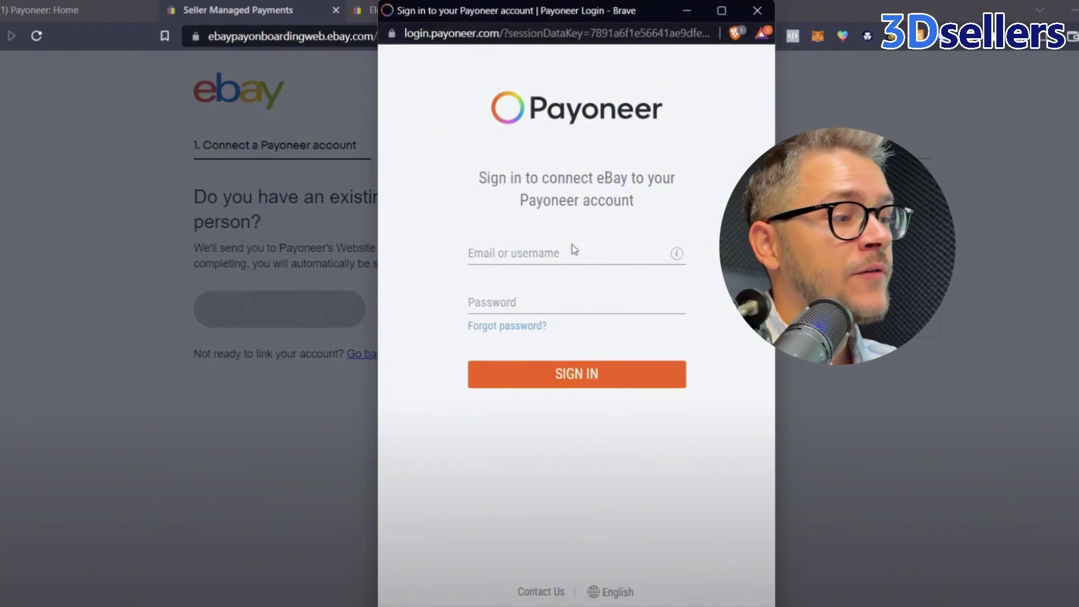
Step: Sign in to Payoneer in the popup with the saved email and password
{"action": "left_click", "coordinate": [574, 249]}
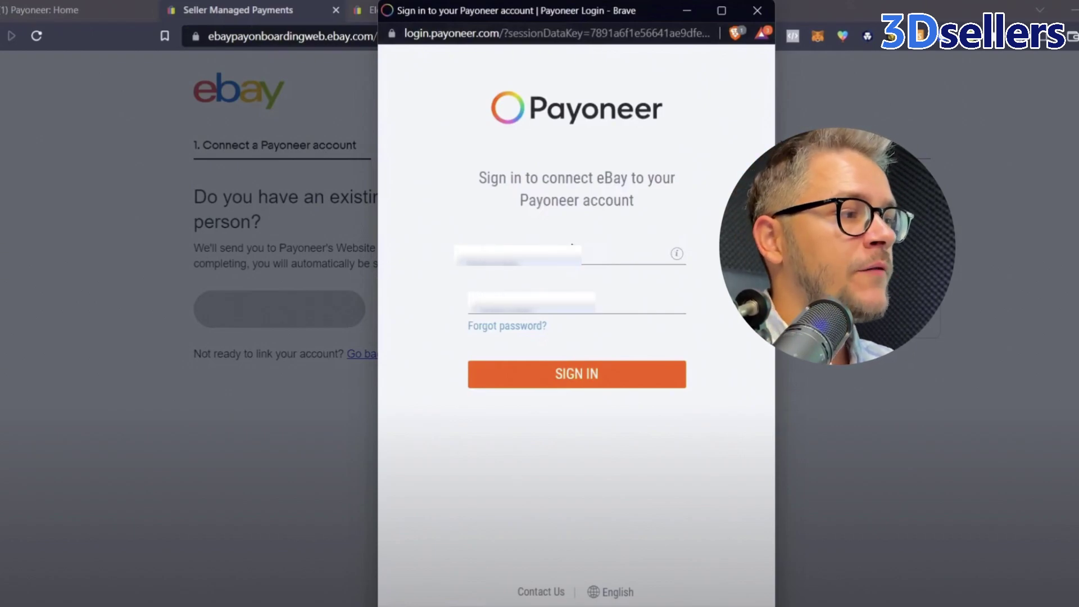
{"action": "key", "text": "Return"}
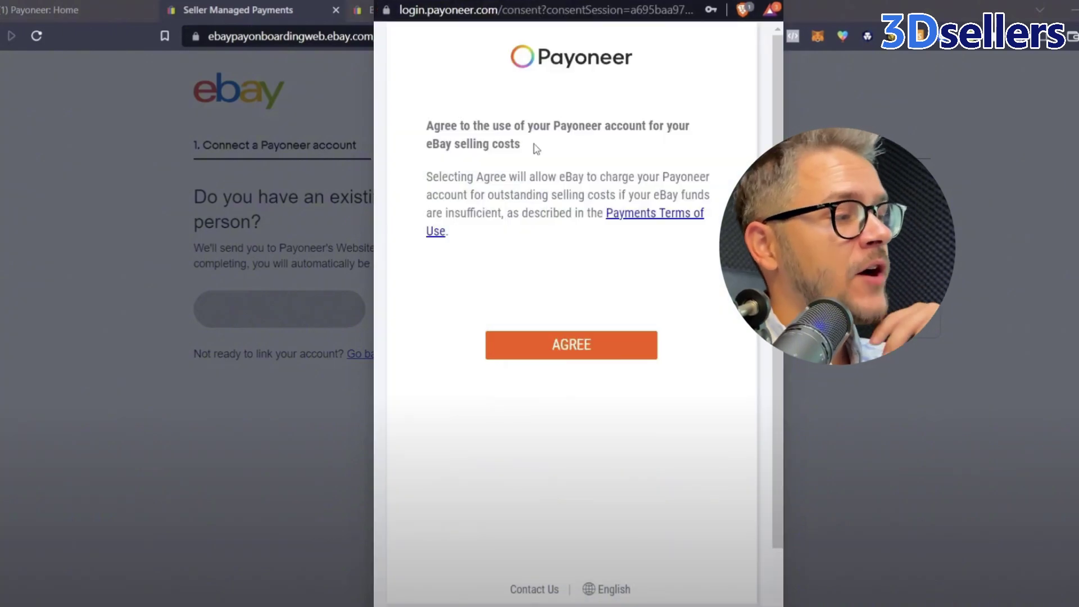